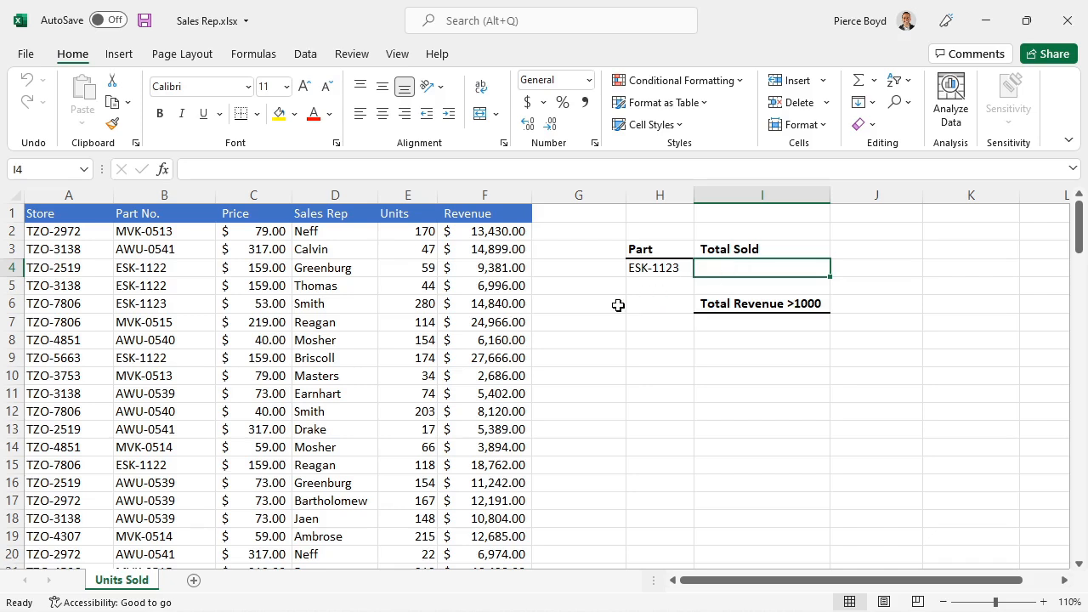
Step: Review the sales table's column headers from Store to Revenue, the Total Sold heading and the part number in H4
{"action": "left_click", "coordinate": [62, 216]}
{"action": "left_click", "coordinate": [165, 222]}
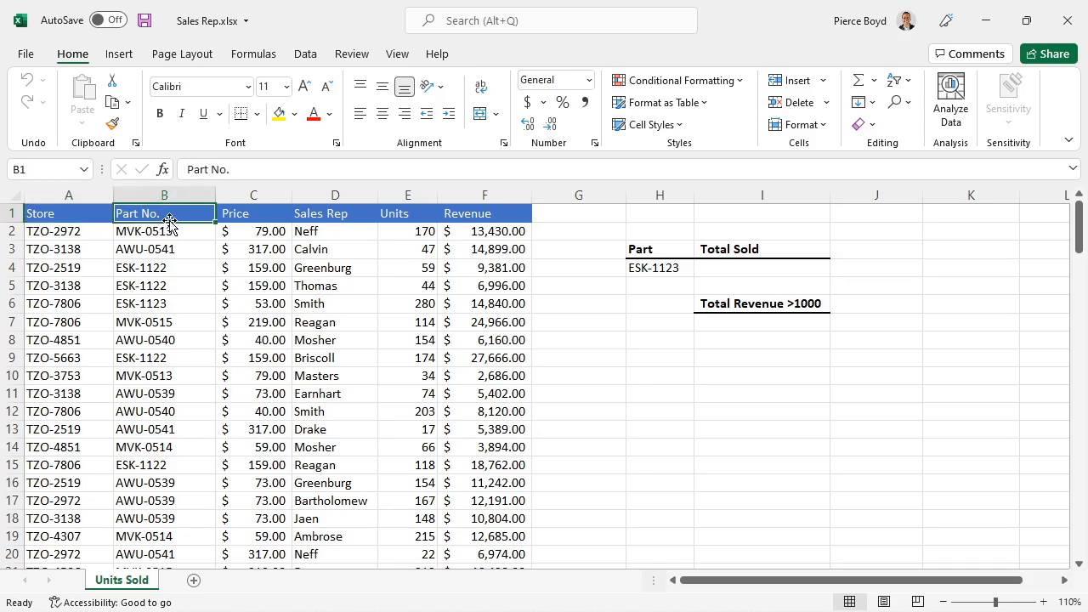
{"action": "left_click", "coordinate": [264, 223]}
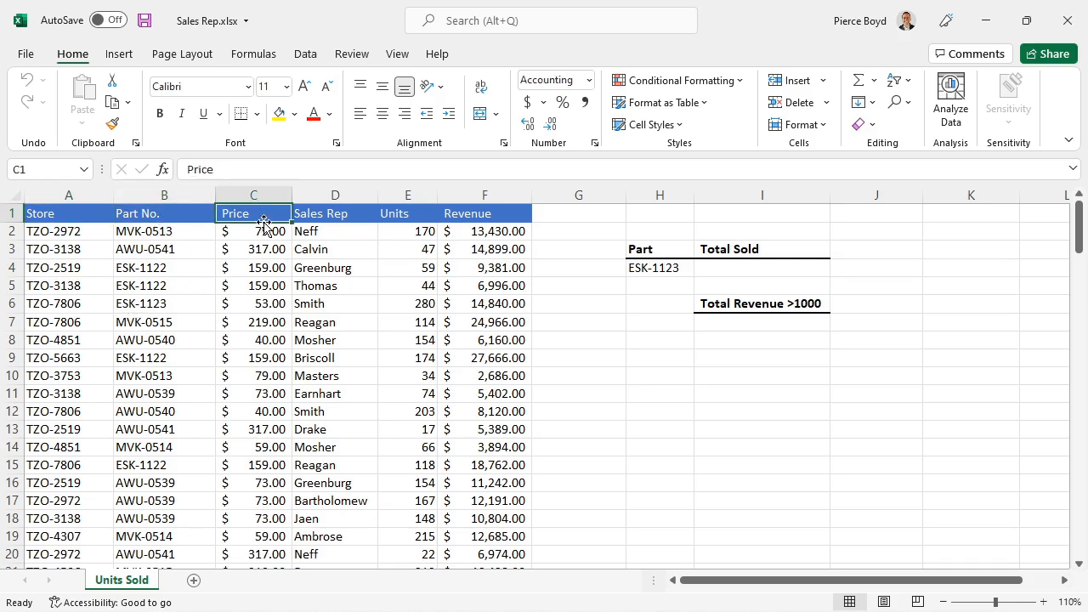
{"action": "left_click", "coordinate": [369, 218]}
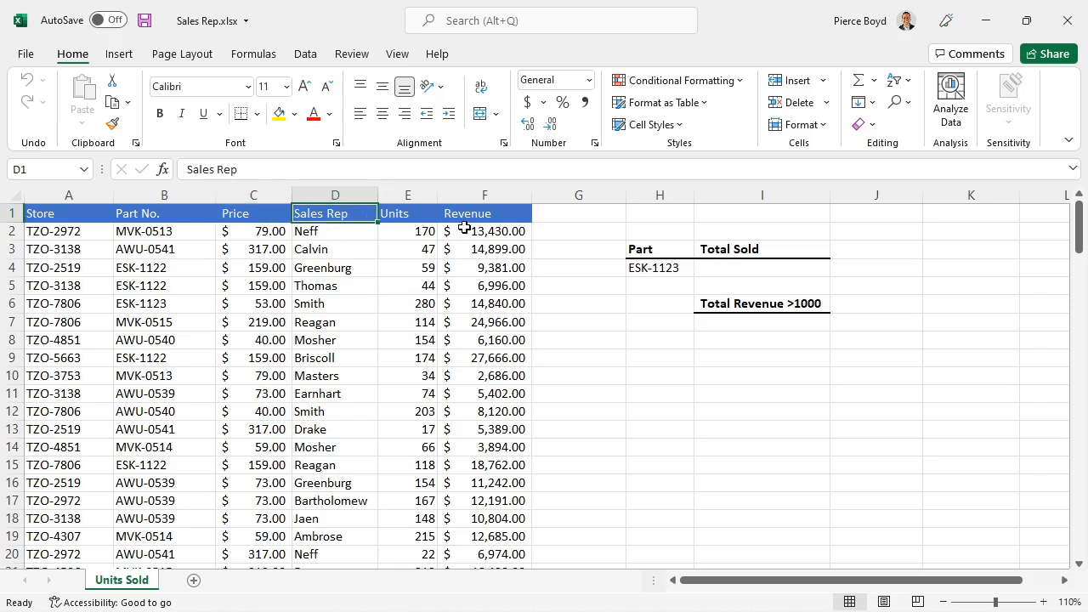
{"action": "left_click", "coordinate": [425, 216]}
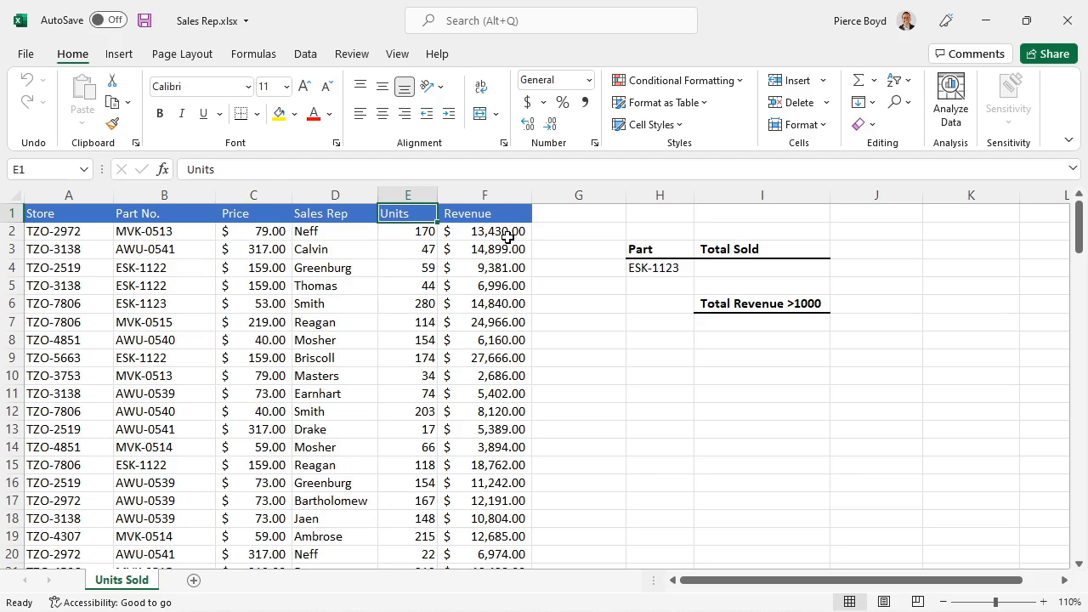
{"action": "left_click", "coordinate": [502, 230]}
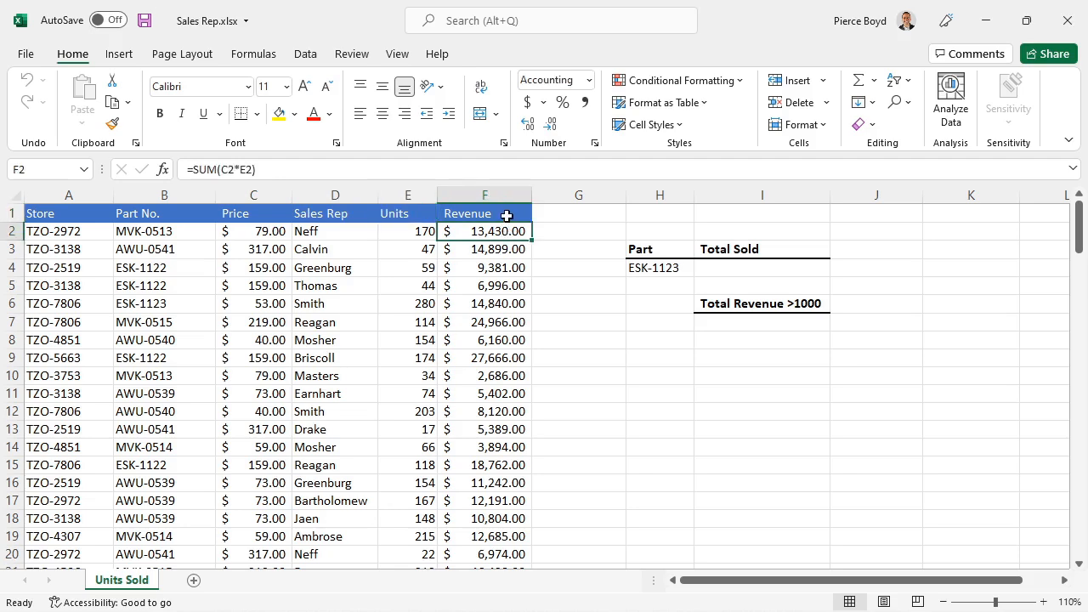
{"action": "left_click", "coordinate": [505, 213]}
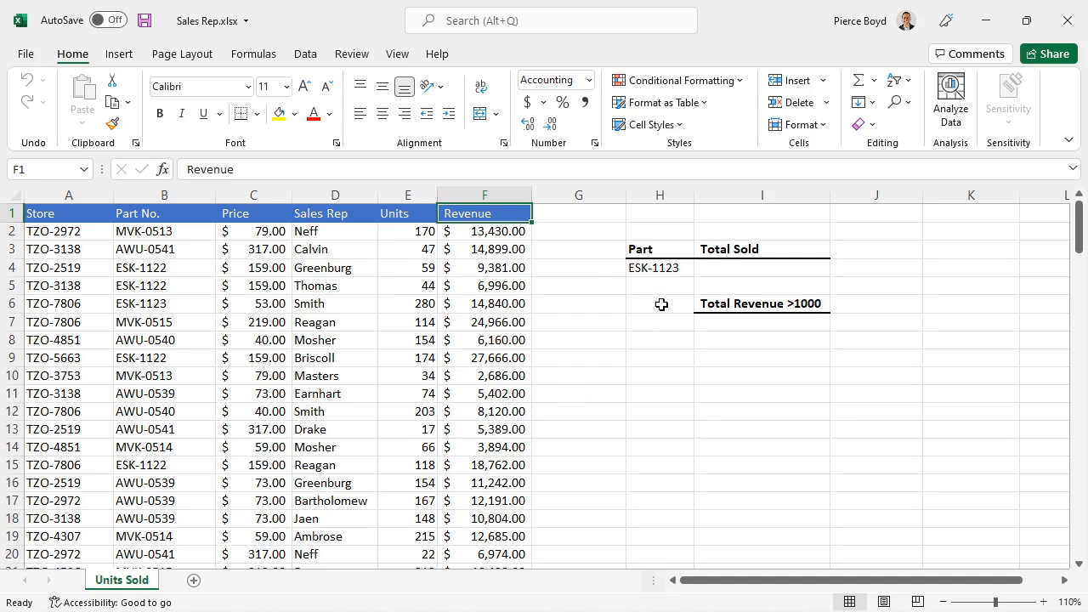
{"action": "left_click", "coordinate": [732, 254]}
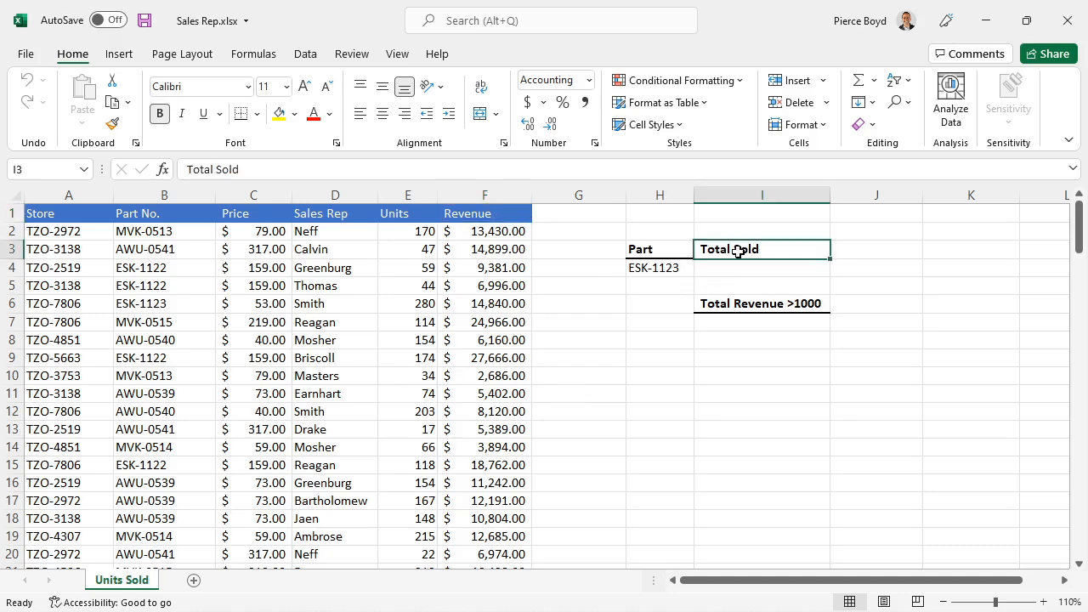
{"action": "left_click", "coordinate": [656, 269]}
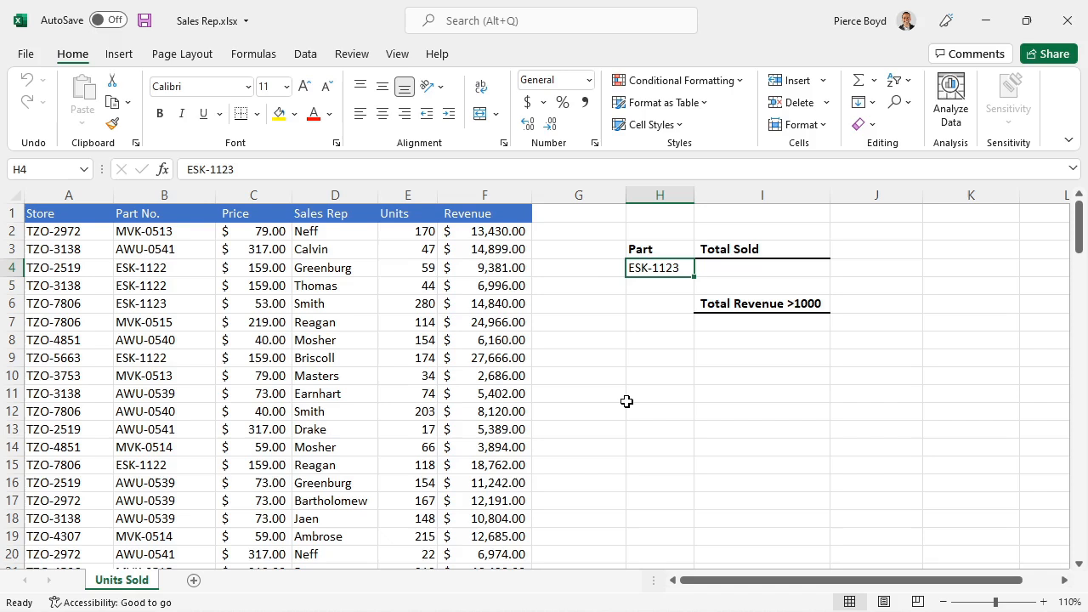
Step: With the empty Total Sold cell I4 selected, browse the available Logical and Statistical functions
{"action": "left_click", "coordinate": [743, 270]}
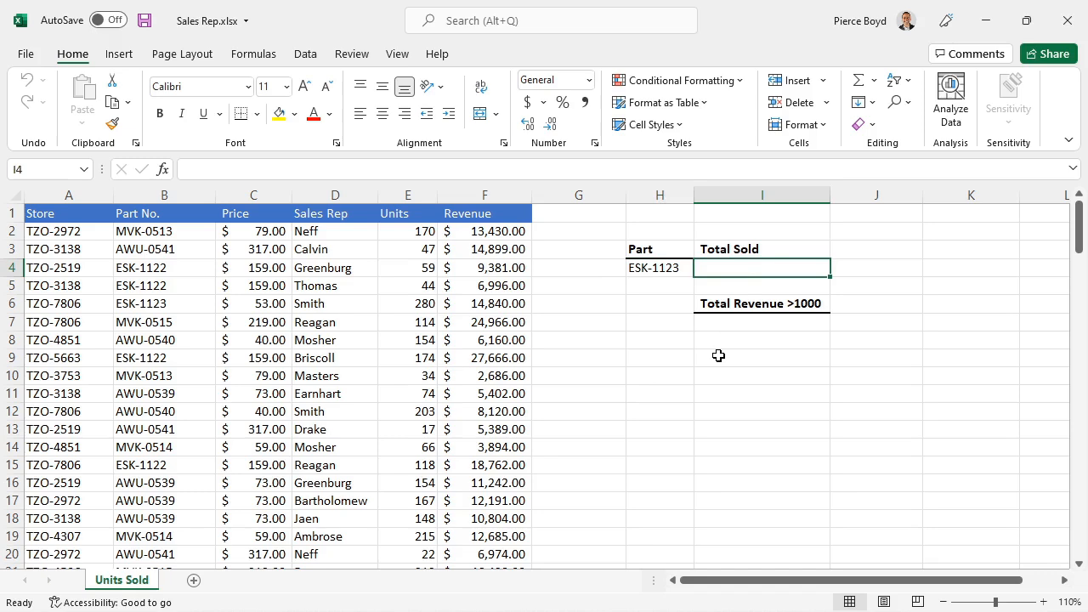
{"action": "left_click", "coordinate": [255, 56]}
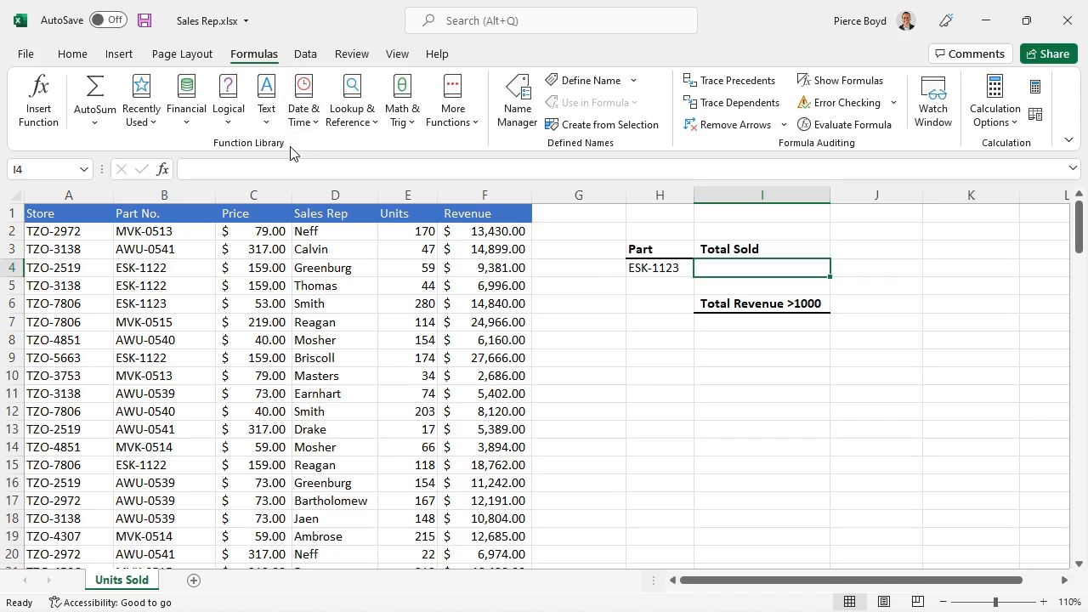
{"action": "left_click", "coordinate": [227, 106]}
{"action": "scroll", "coordinate": [312, 284], "scroll_direction": "down", "scroll_amount": 2}
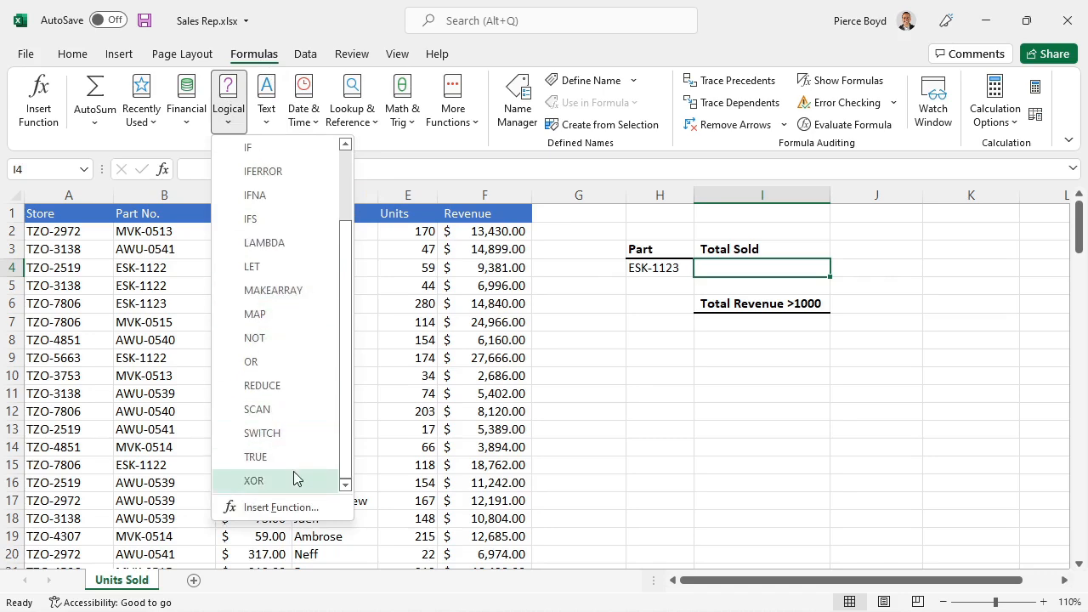
{"action": "left_click", "coordinate": [456, 129]}
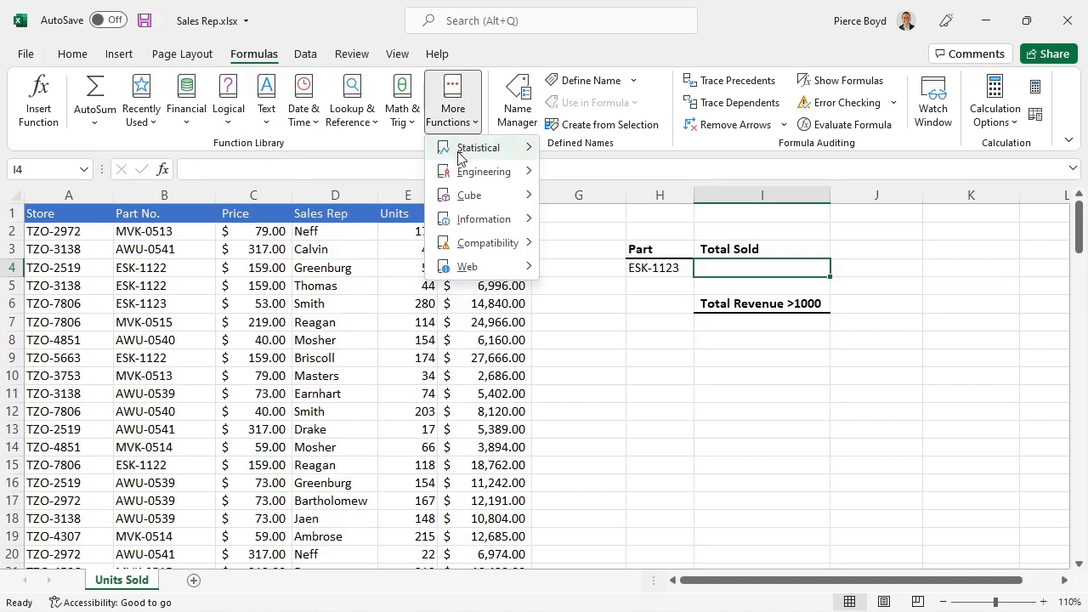
{"action": "mouse_move", "coordinate": [463, 149]}
{"action": "scroll", "coordinate": [625, 430], "scroll_direction": "down", "scroll_amount": 20}
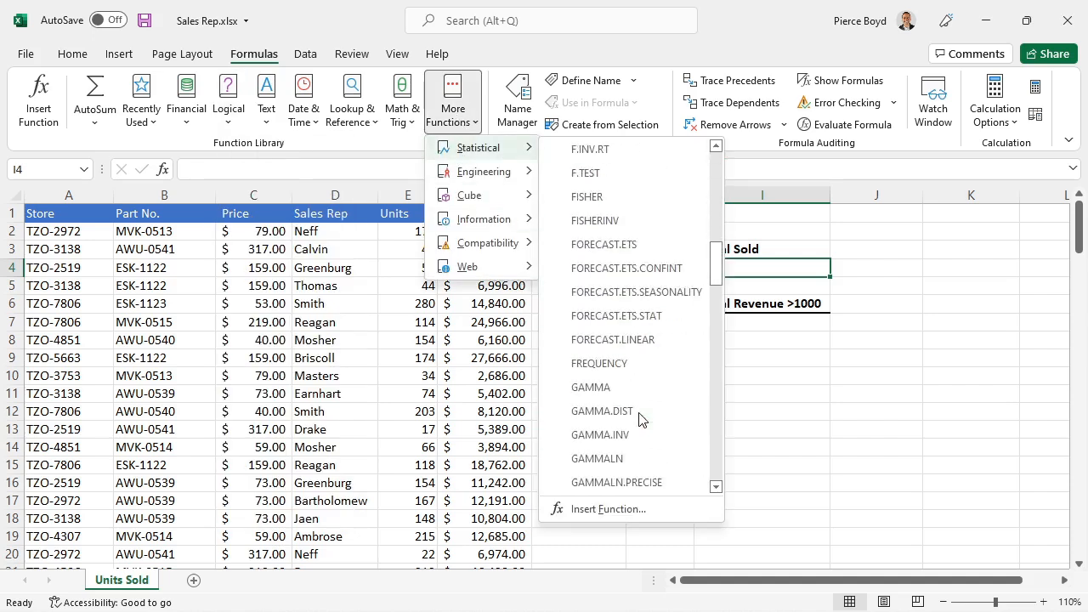
{"action": "scroll", "coordinate": [639, 419], "scroll_direction": "down", "scroll_amount": 9}
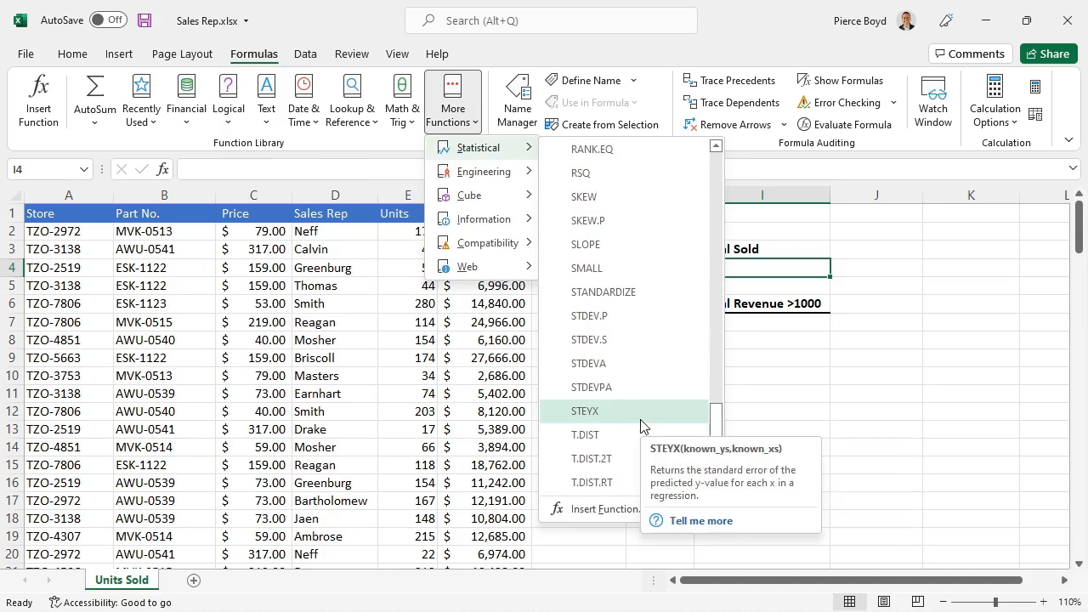
{"action": "left_click", "coordinate": [743, 45]}
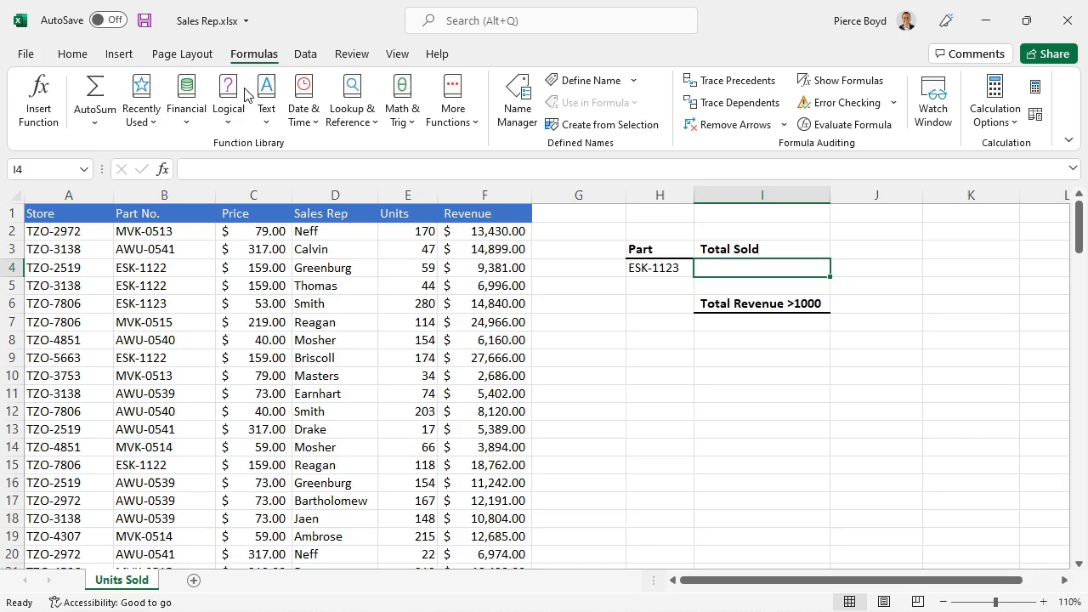
Step: Search for the SUMIF function and insert it into cell I4
{"action": "left_click", "coordinate": [37, 97]}
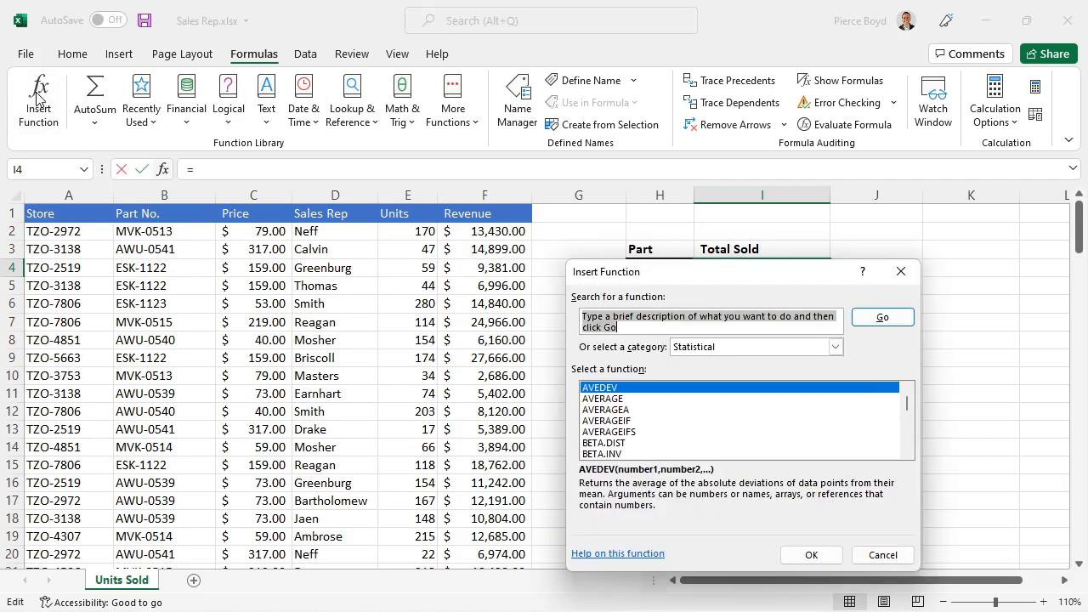
{"action": "left_click_drag", "start_coordinate": [718, 274], "coordinate": [718, 307]}
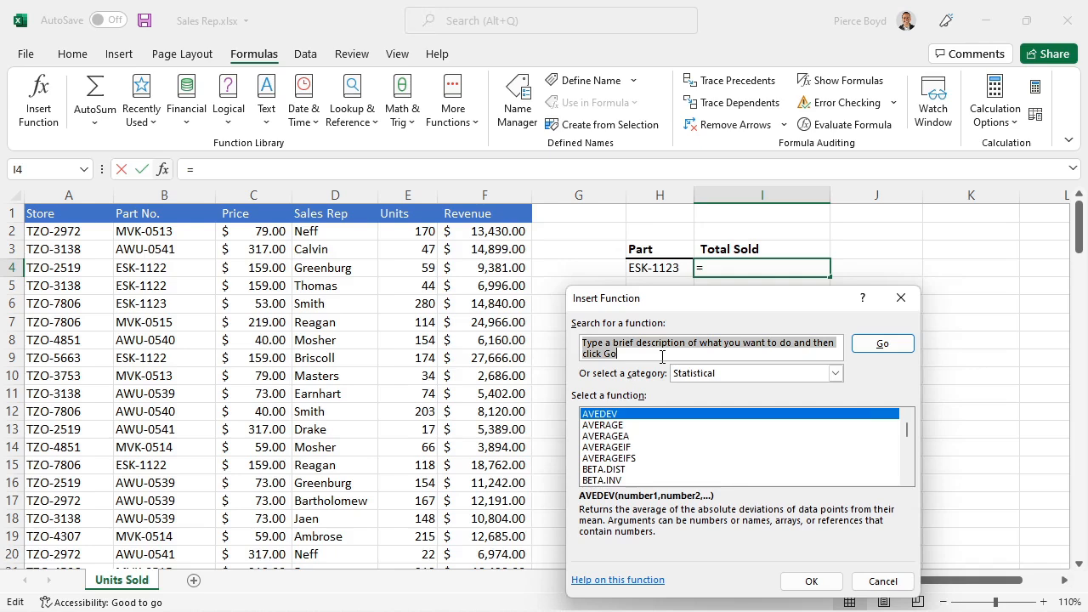
{"action": "type", "text": "SUMI"}
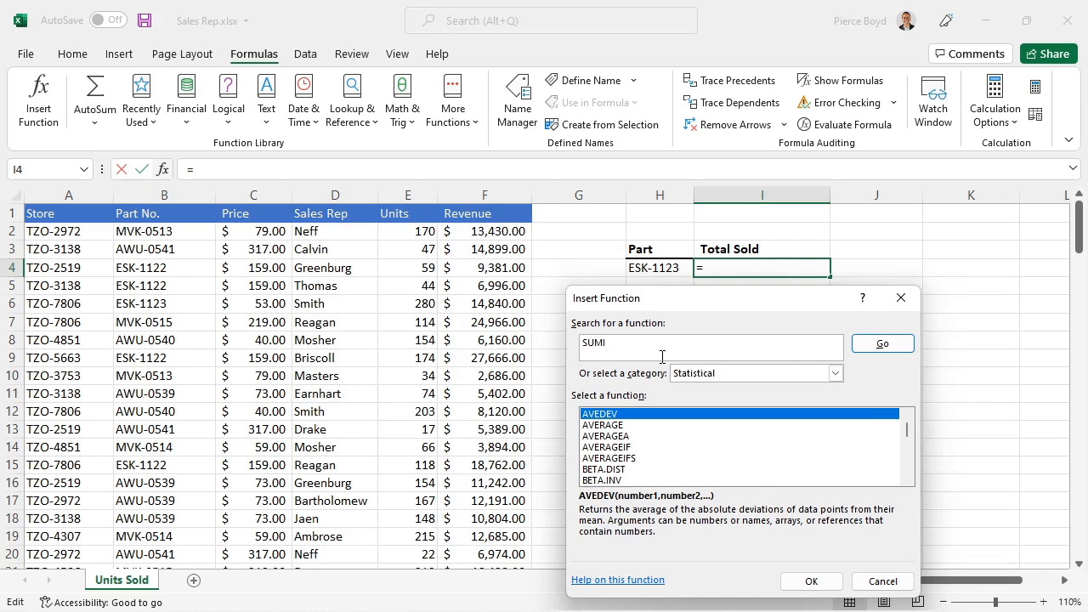
{"action": "type", "text": "F"}
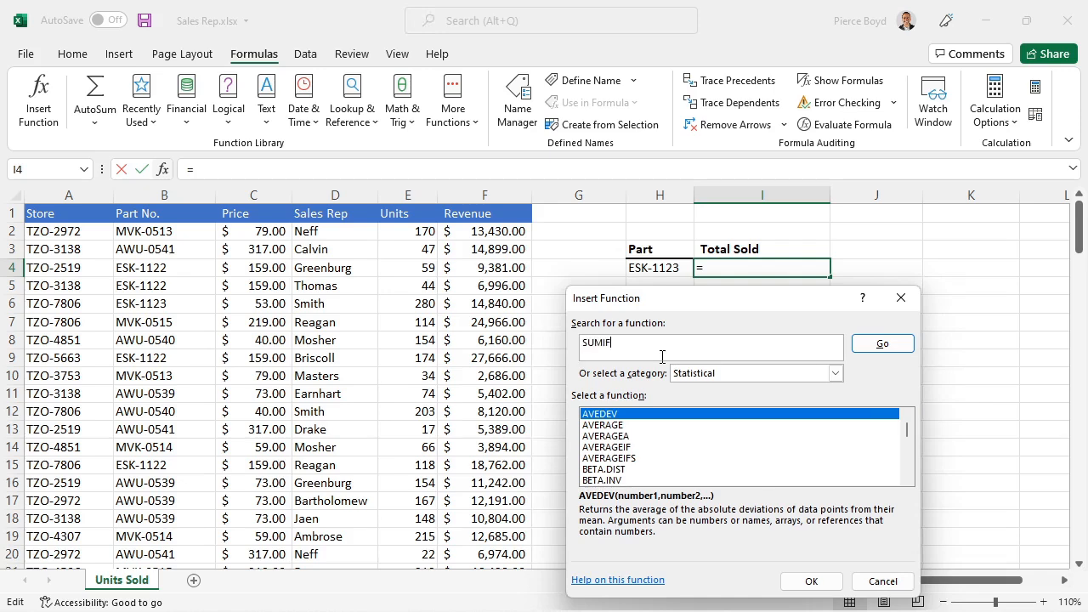
{"action": "left_click", "coordinate": [882, 348]}
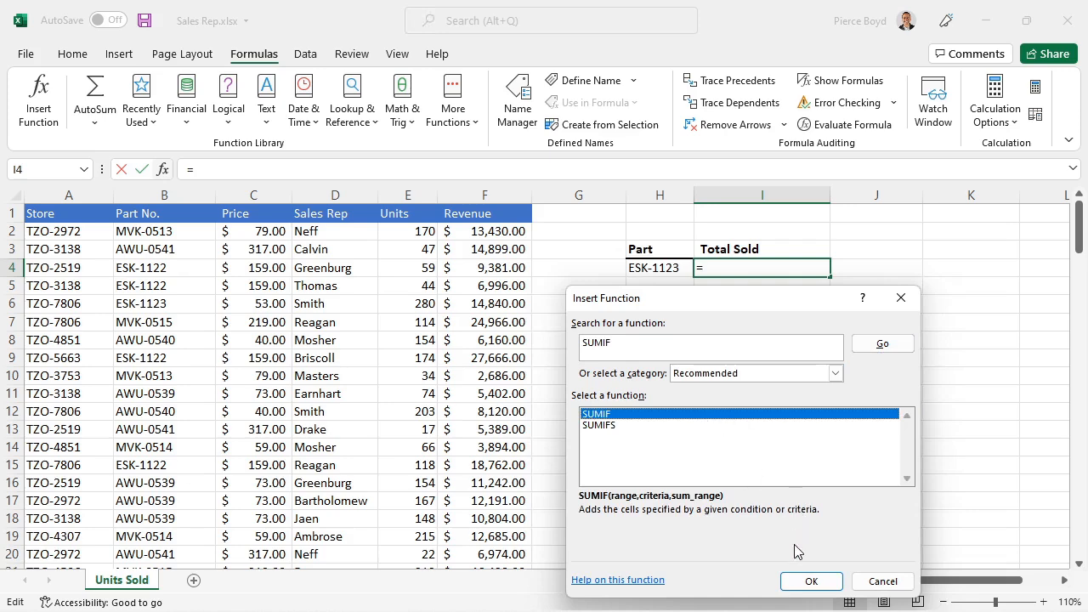
{"action": "left_click", "coordinate": [812, 581]}
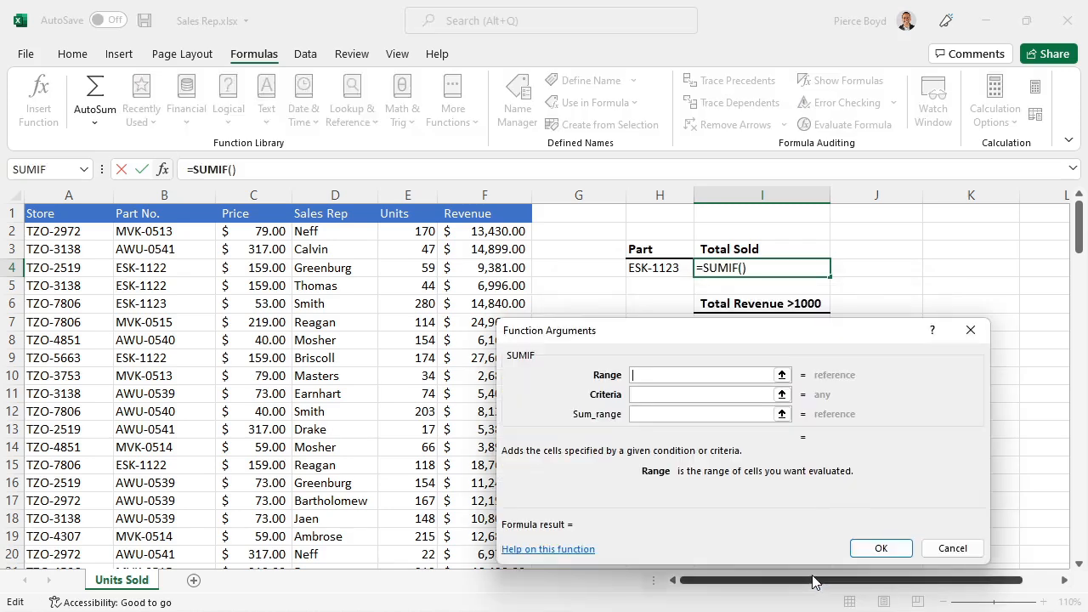
Step: Set the SUMIF range to the part numbers in B2:B128 and the criteria to cell H4
{"action": "left_click_drag", "start_coordinate": [836, 340], "coordinate": [838, 320]}
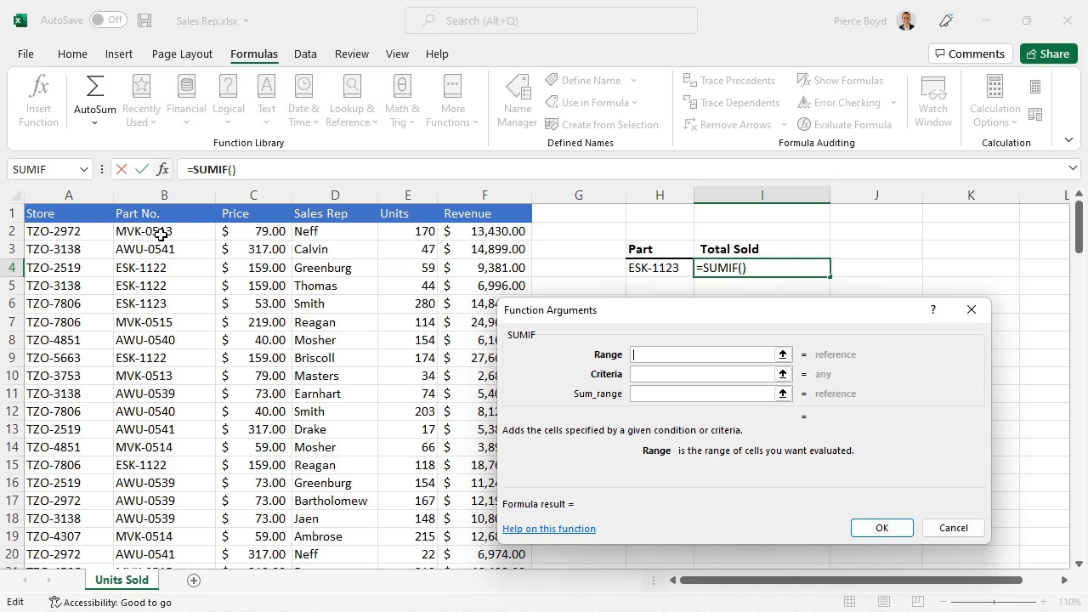
{"action": "left_click", "coordinate": [161, 235]}
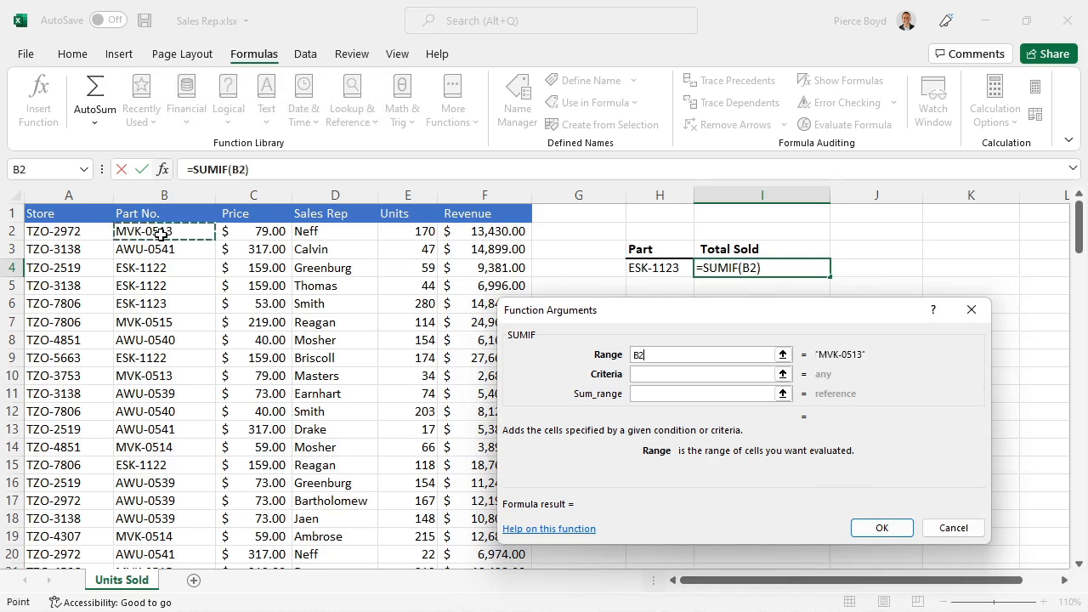
{"action": "key", "text": "ctrl+shift+Down"}
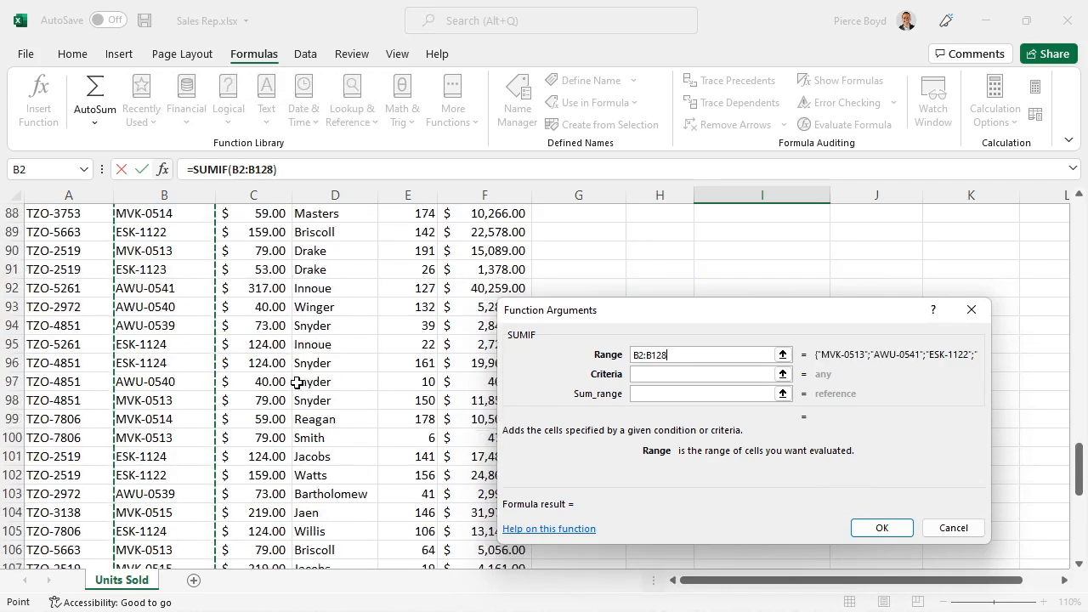
{"action": "scroll", "coordinate": [296, 383], "scroll_direction": "up", "scroll_amount": 20}
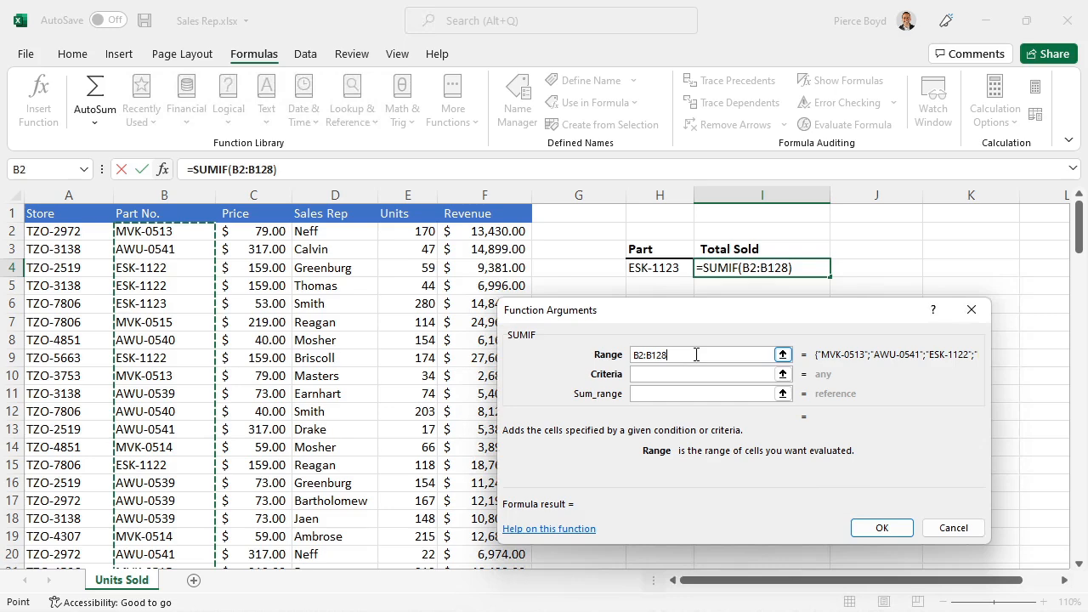
{"action": "left_click", "coordinate": [656, 375]}
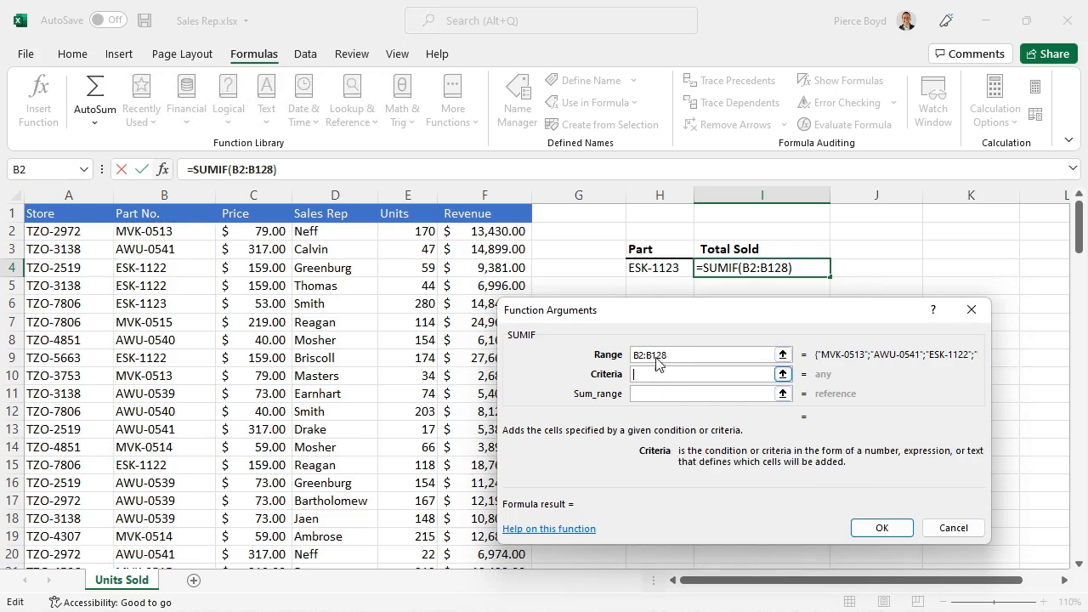
{"action": "left_click", "coordinate": [677, 269]}
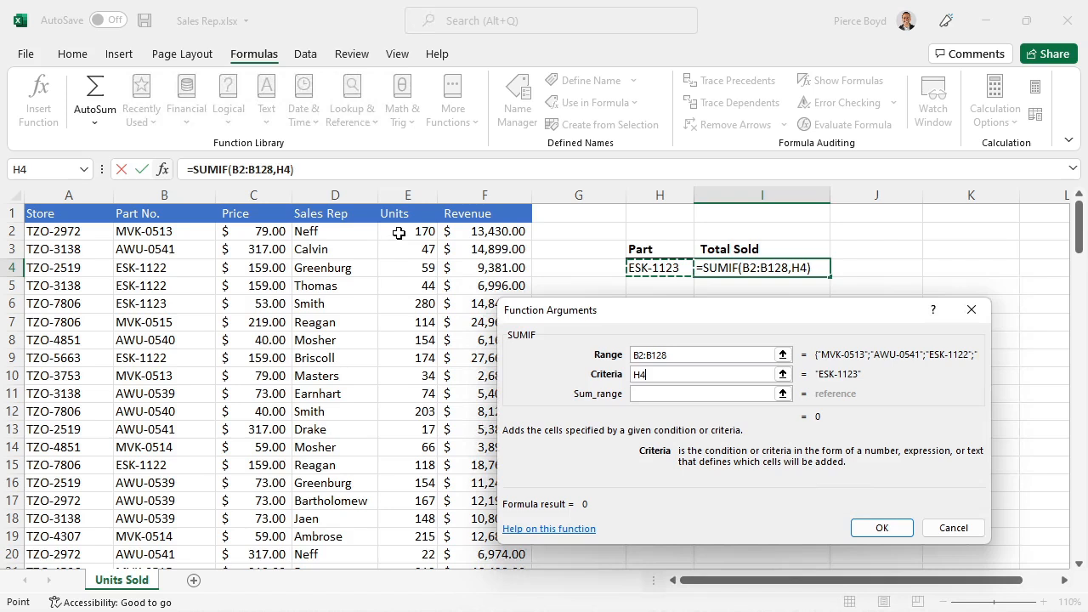
Step: Set the SUMIF sum range to the units in E2:E128 and complete the formula
{"action": "left_click", "coordinate": [693, 394]}
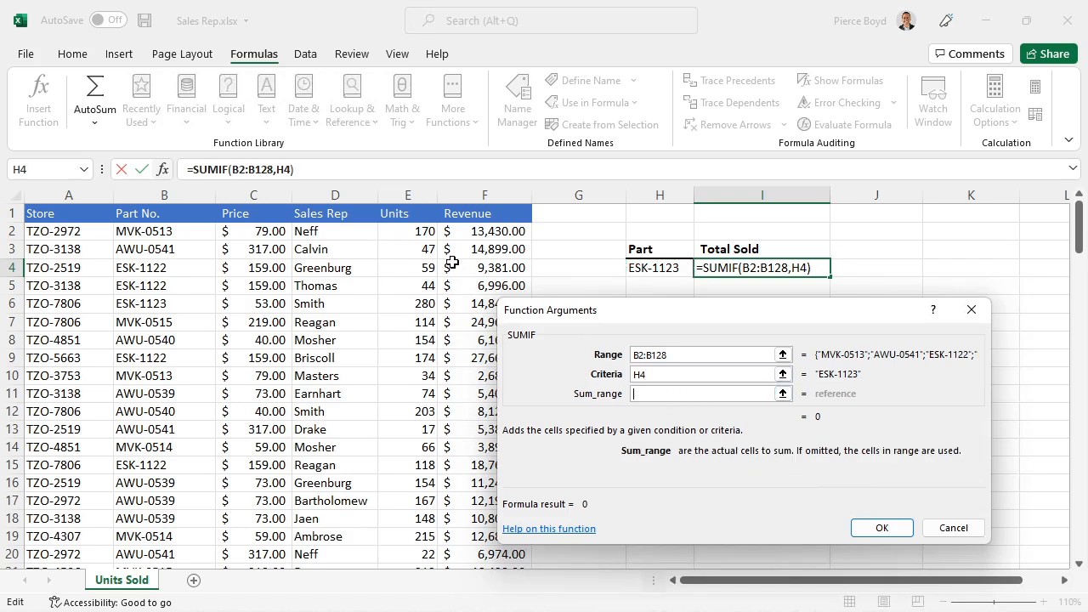
{"action": "left_click", "coordinate": [402, 236]}
{"action": "key", "text": "ctrl+shift+Down"}
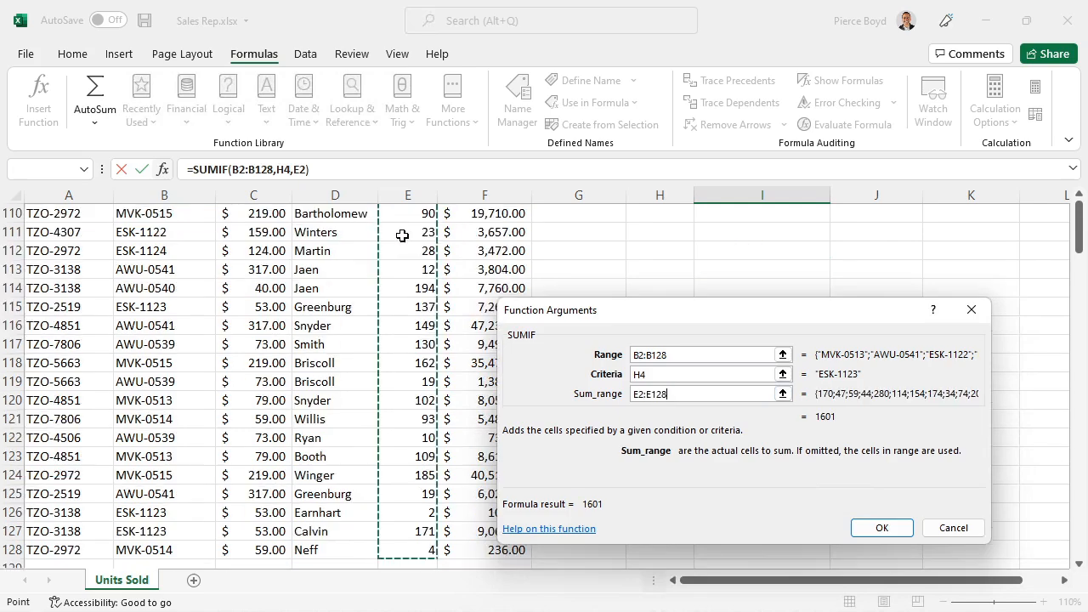
{"action": "scroll", "coordinate": [442, 327], "scroll_direction": "up", "scroll_amount": 20}
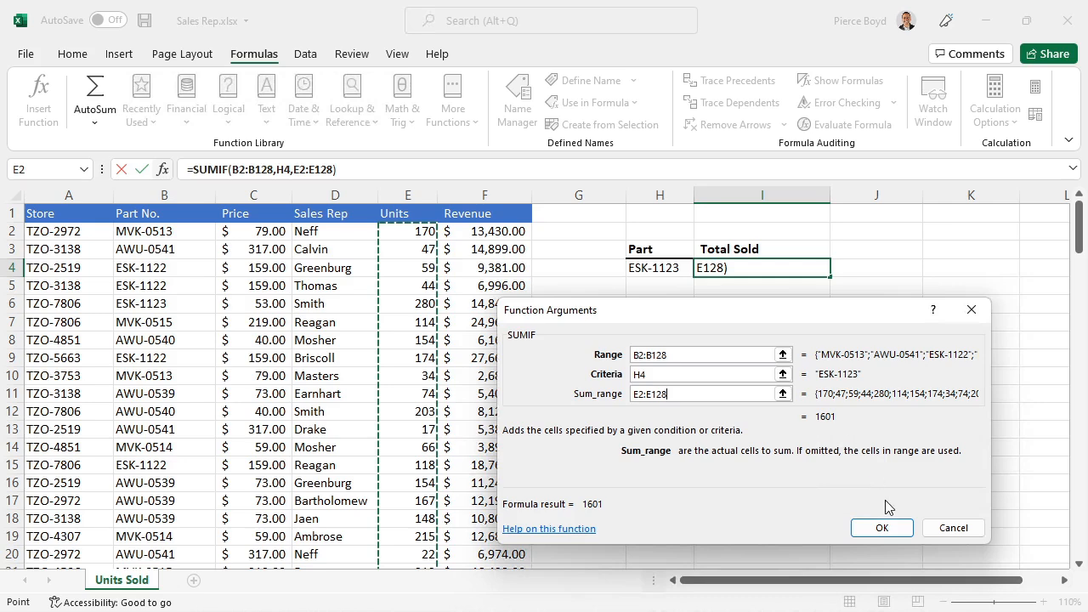
{"action": "left_click", "coordinate": [885, 528]}
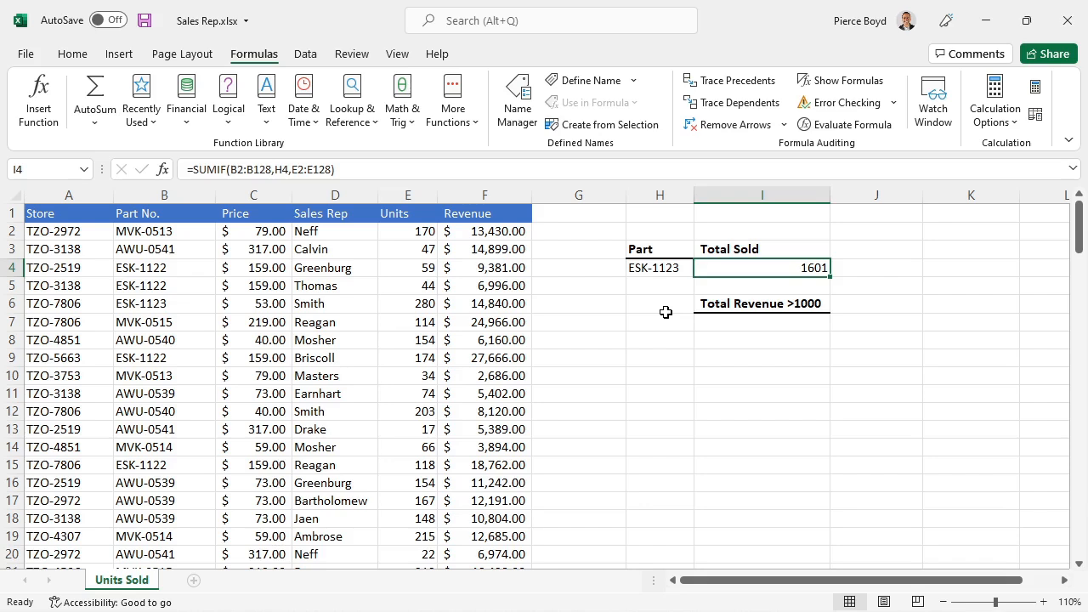
Step: Insert the recently used SUMIF function into cell I7 under the Total Revenue >1000 heading
{"action": "left_click", "coordinate": [751, 329]}
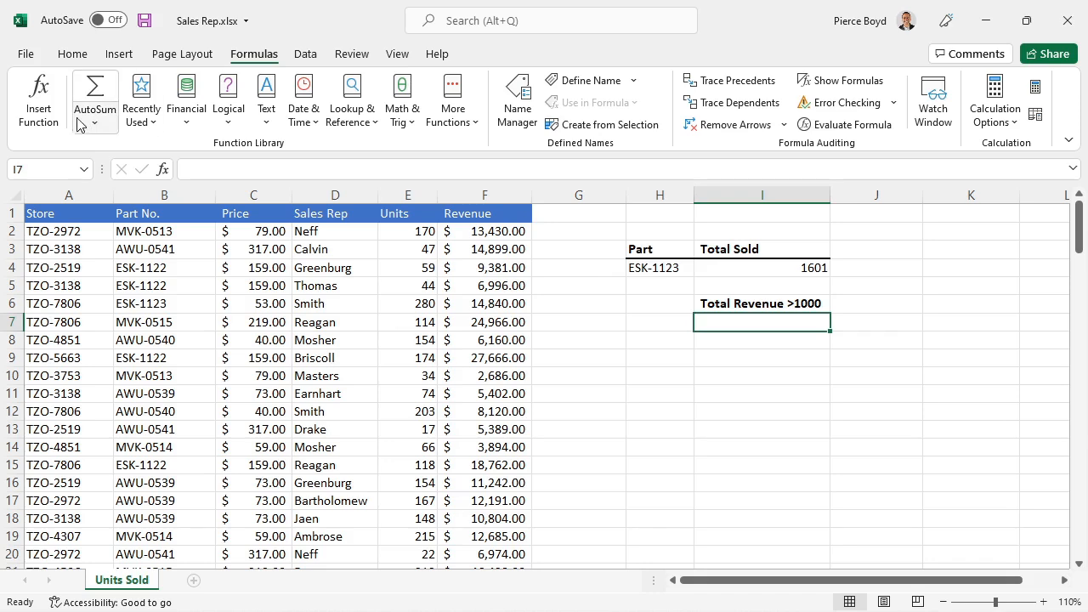
{"action": "left_click", "coordinate": [40, 101]}
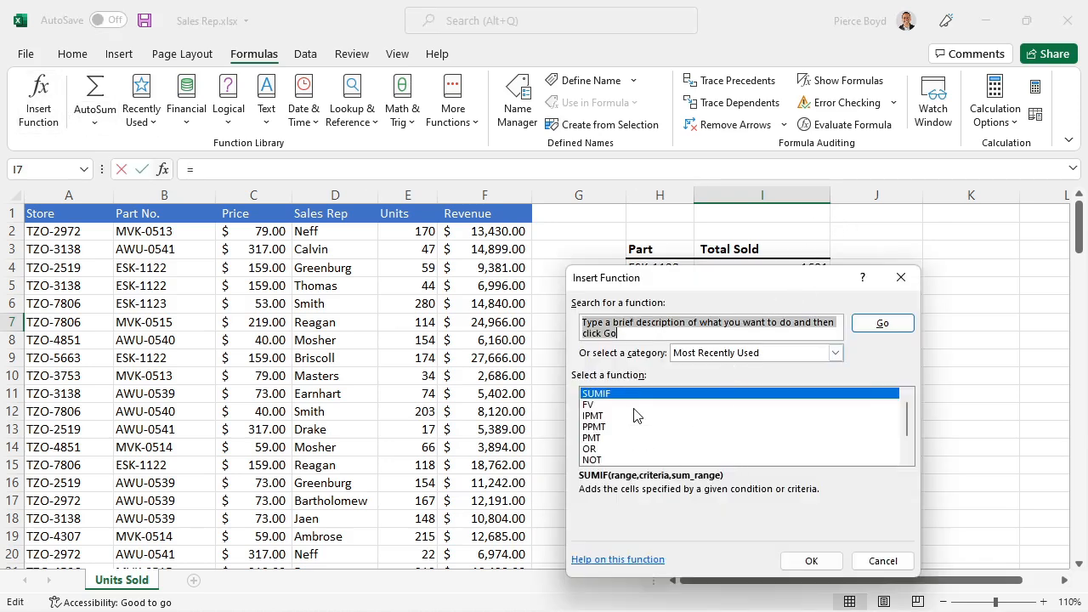
{"action": "left_click", "coordinate": [614, 396]}
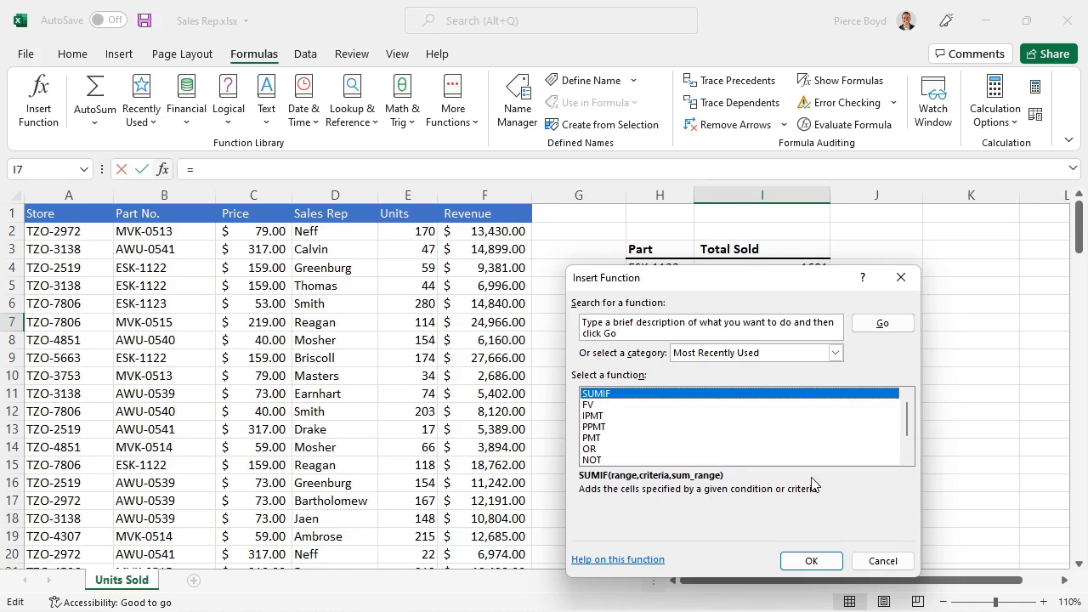
{"action": "left_click", "coordinate": [811, 561]}
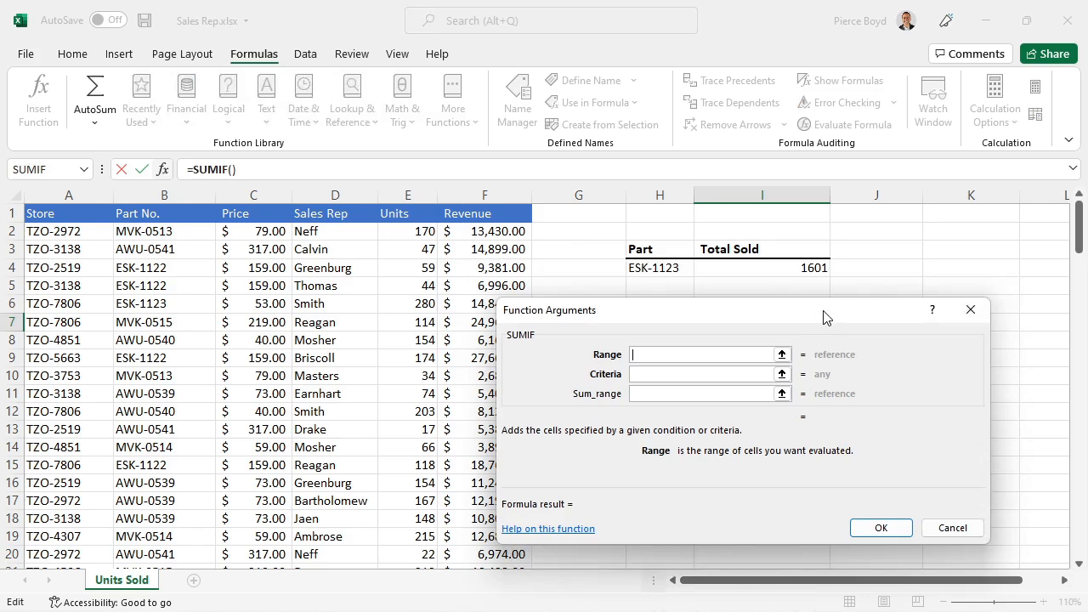
Step: Set the SUMIF criteria to >1000 and move the function arguments dialog clear of cell I7
{"action": "left_click", "coordinate": [652, 375]}
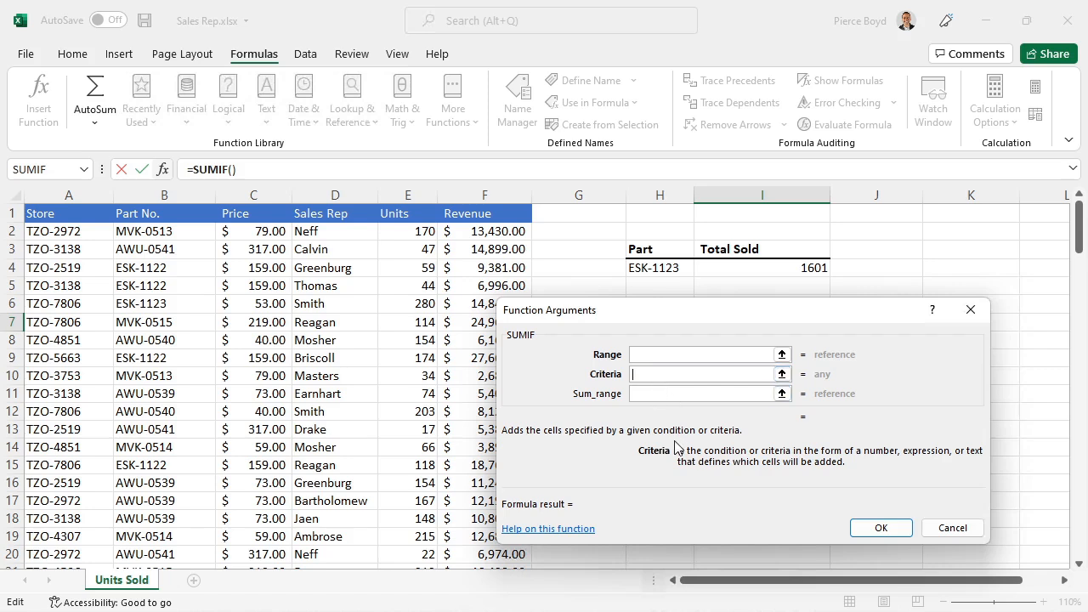
{"action": "type", "text": ">1000"}
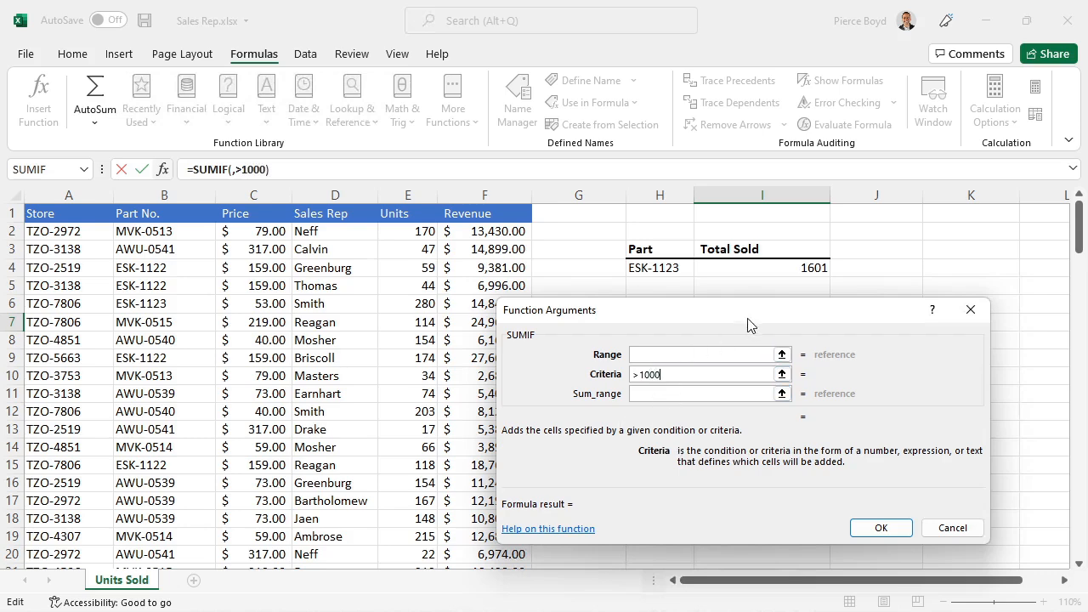
{"action": "left_click_drag", "start_coordinate": [785, 310], "coordinate": [791, 357]}
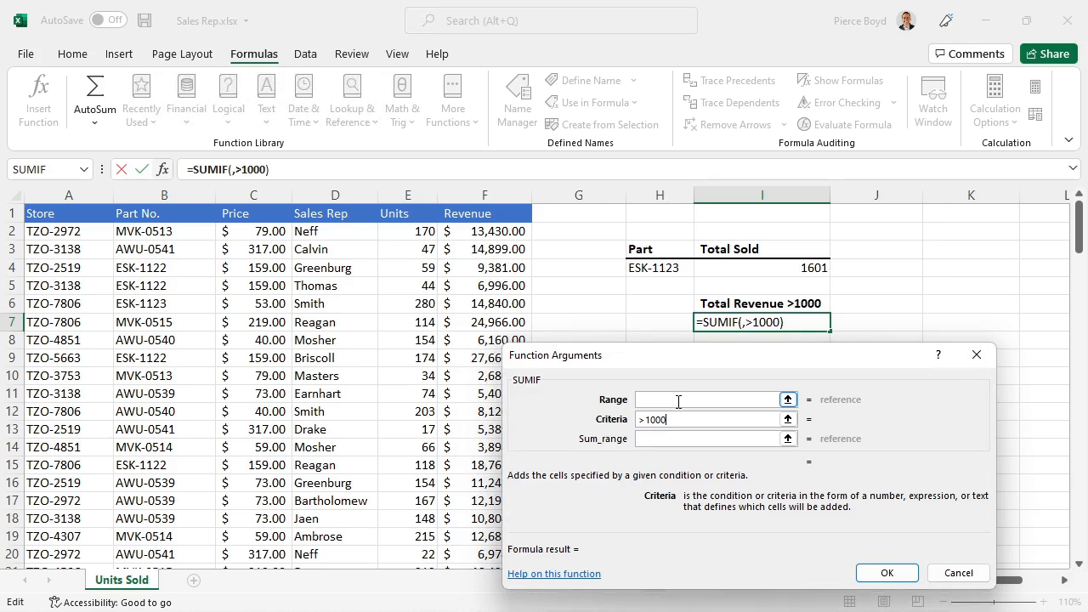
Step: Set the SUMIF range to the revenue values in F2:F128 and complete the formula without a sum range
{"action": "left_click", "coordinate": [678, 401]}
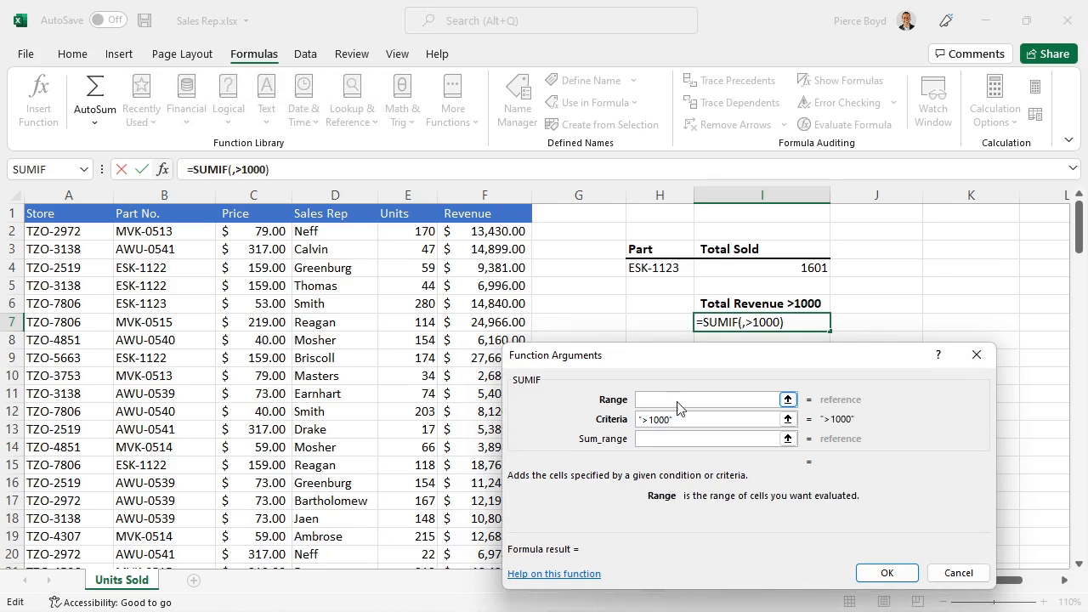
{"action": "left_click", "coordinate": [477, 236]}
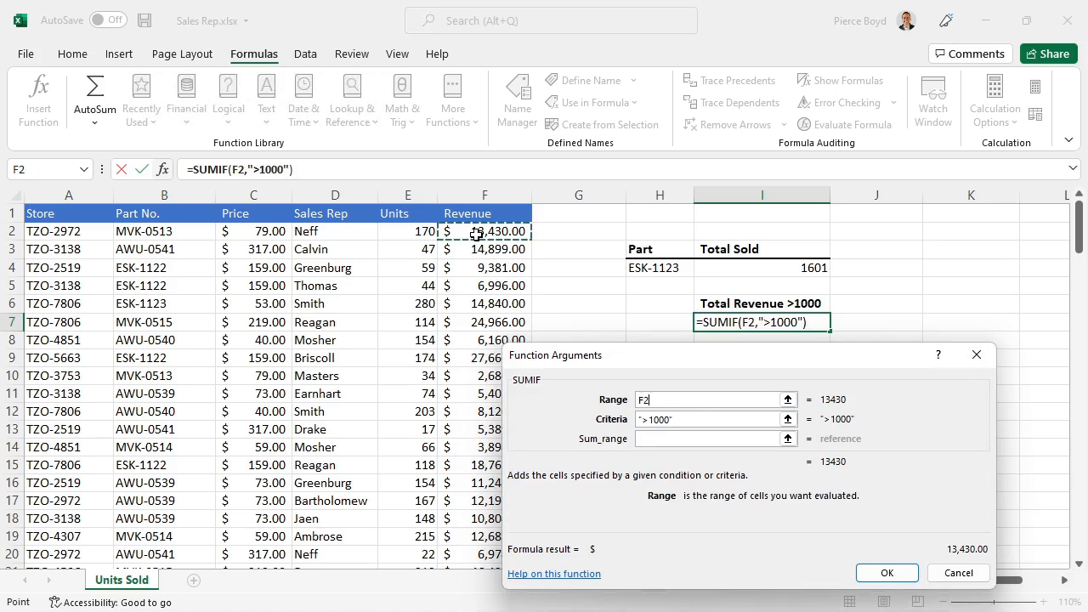
{"action": "key", "text": "ctrl+shift+Down"}
{"action": "scroll", "coordinate": [477, 234], "scroll_direction": "up", "scroll_amount": 20}
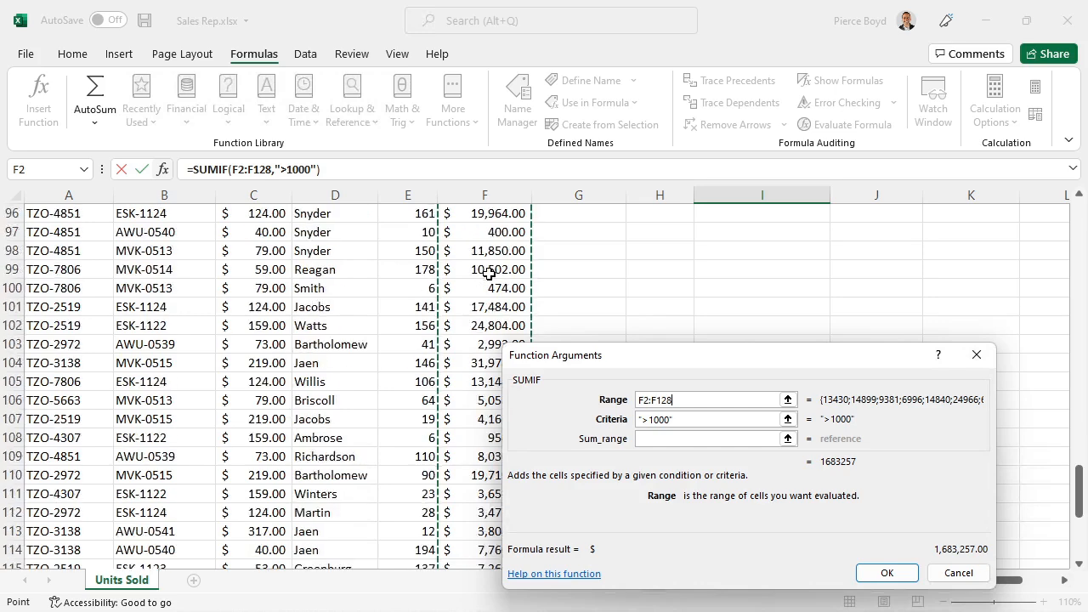
{"action": "scroll", "coordinate": [487, 259], "scroll_direction": "up", "scroll_amount": 8}
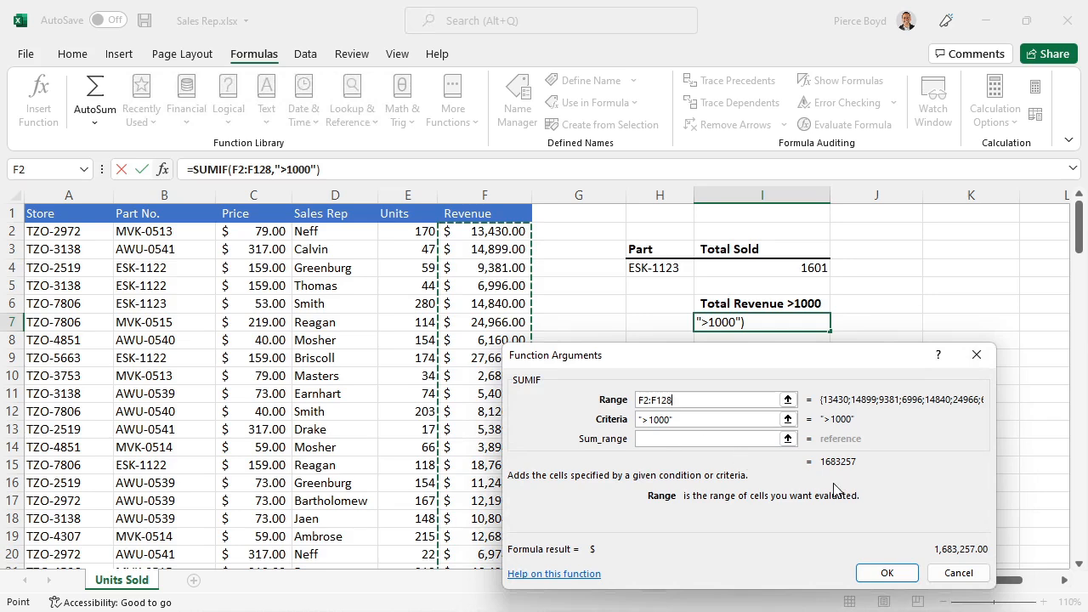
{"action": "left_click", "coordinate": [886, 573]}
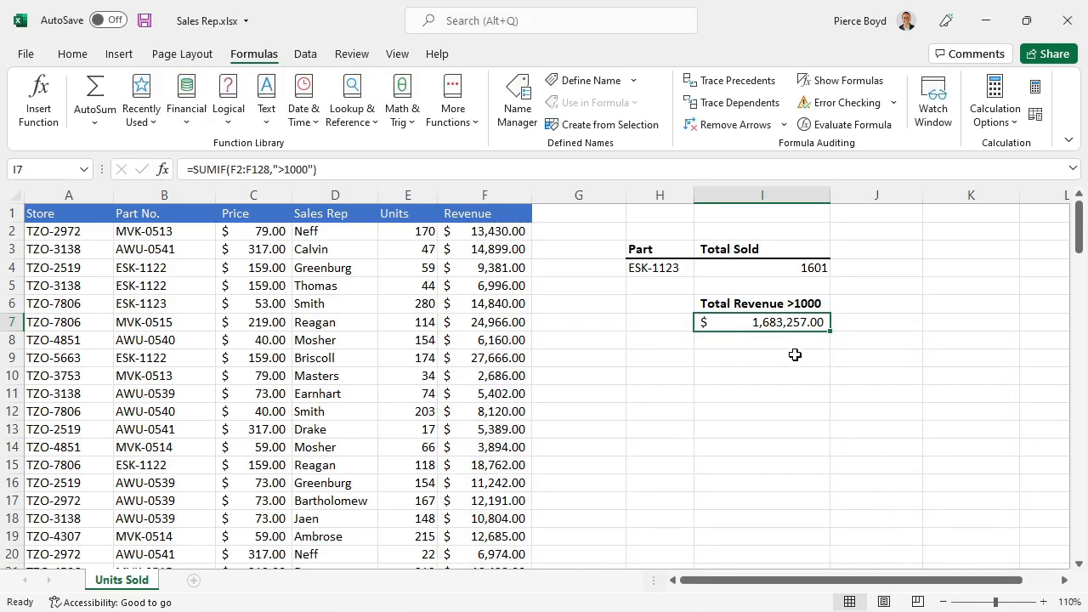